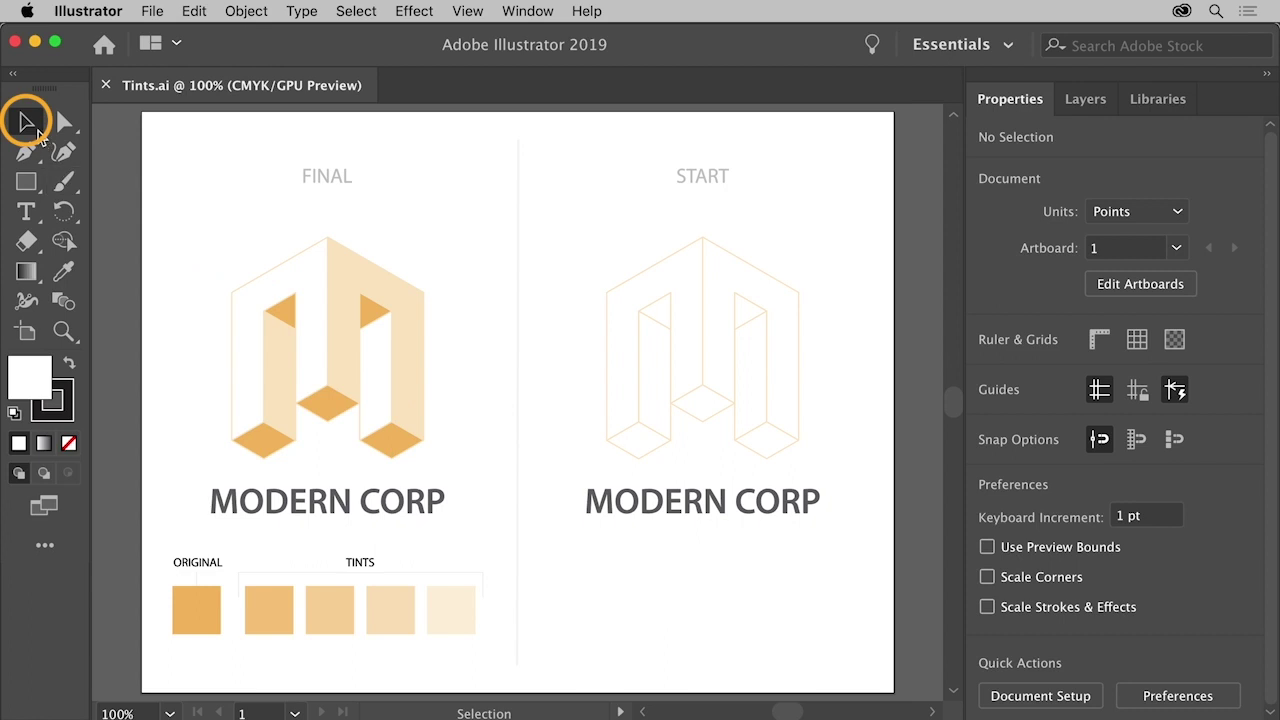
Fill the bottom-left diamond with a CMYK yellow of C 4.71, M 23.92, Y 100, K 0.
click(640, 440)
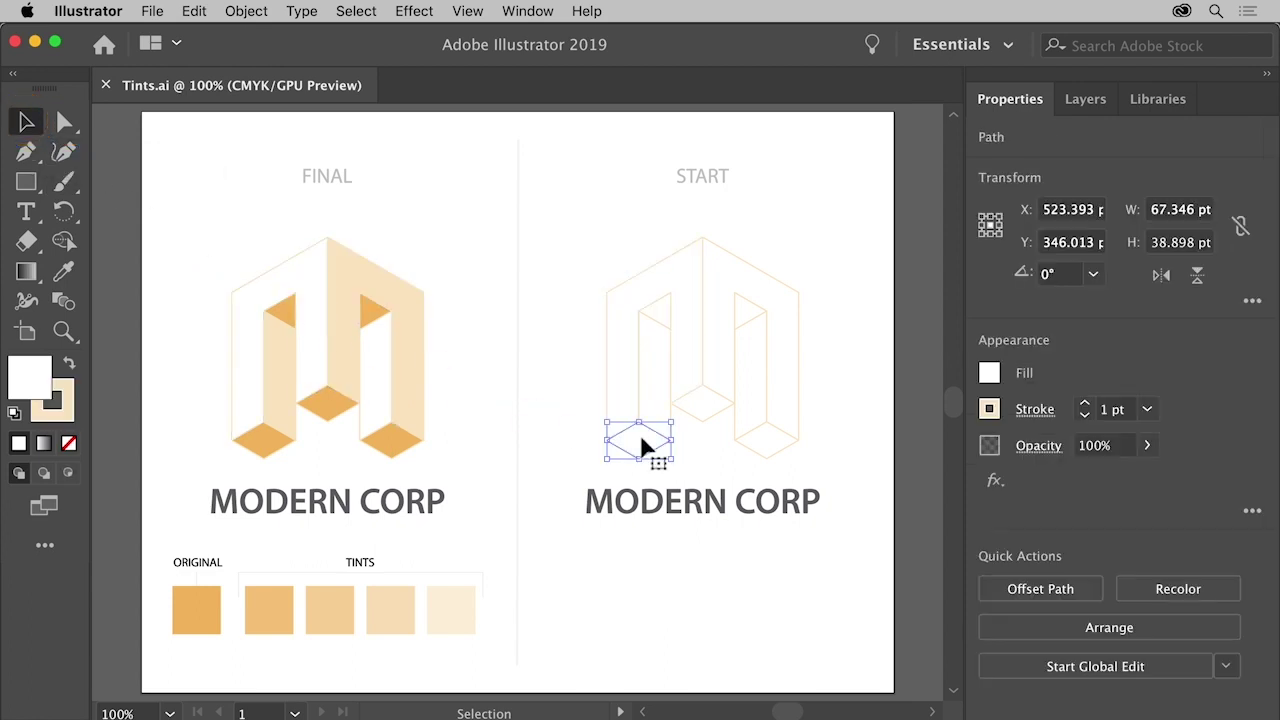
click(988, 374)
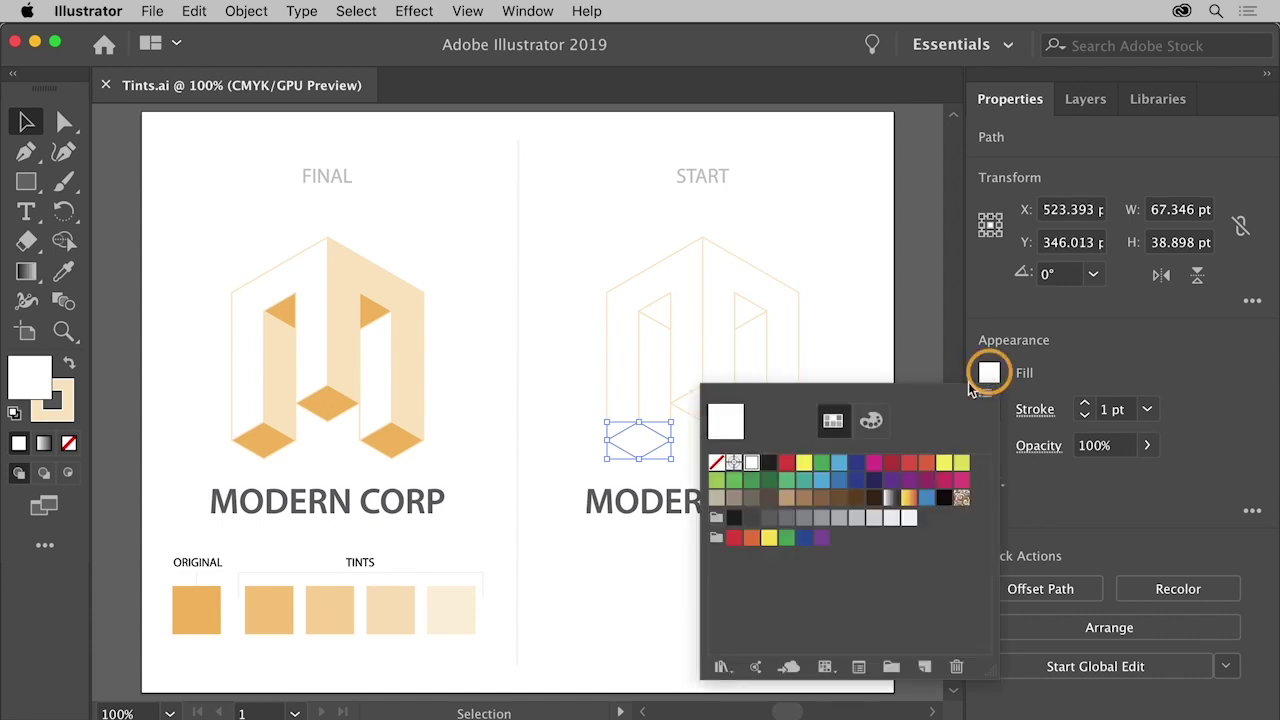
click(835, 421)
click(871, 421)
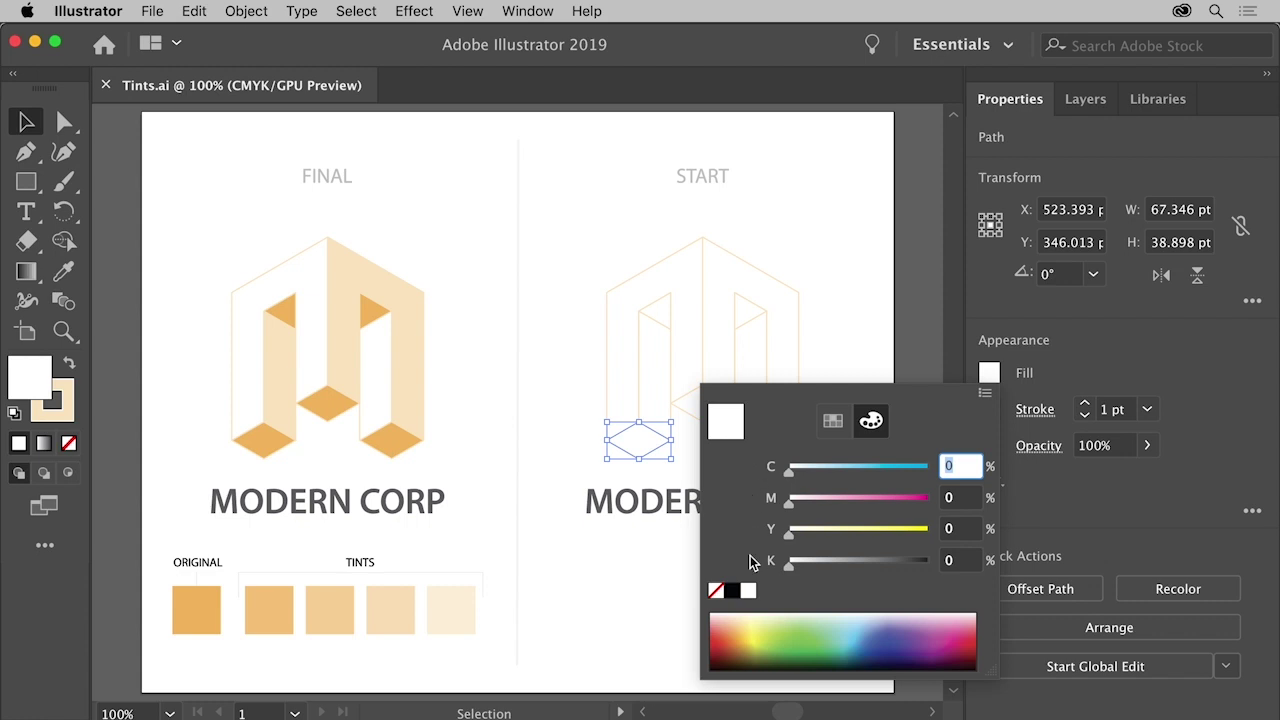
click(745, 634)
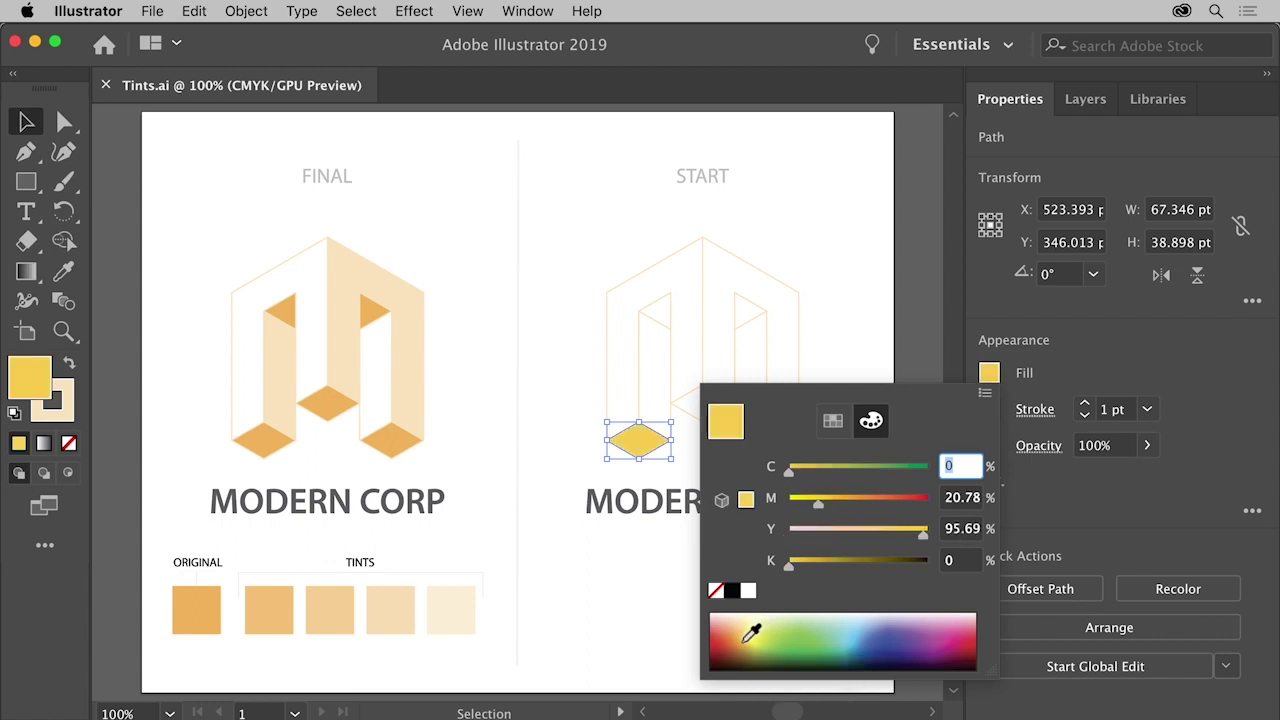
click(744, 640)
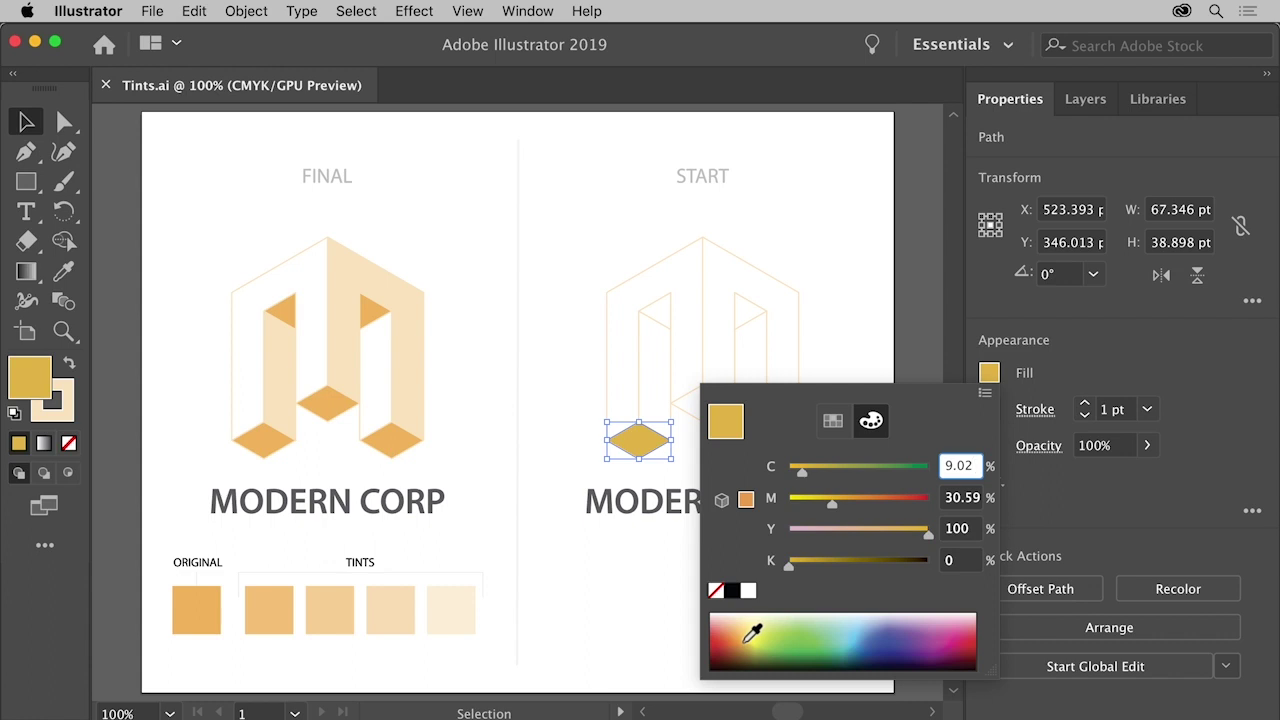
click(754, 630)
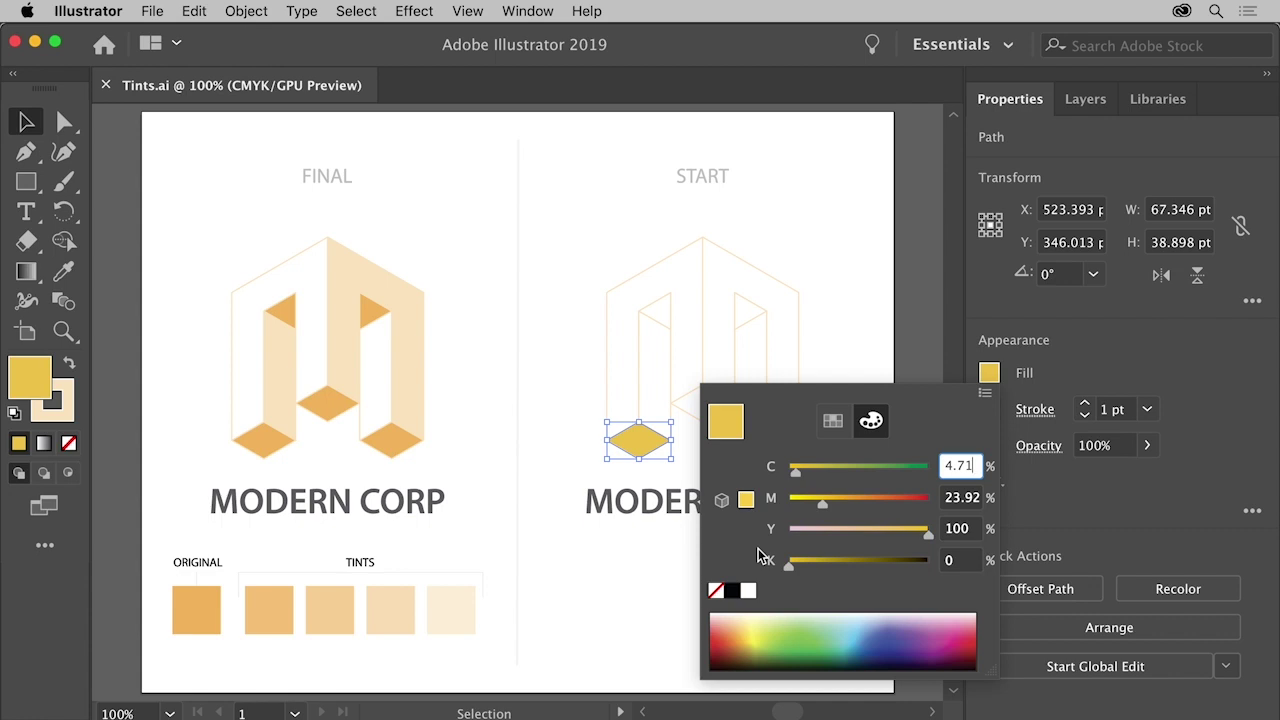
click(832, 422)
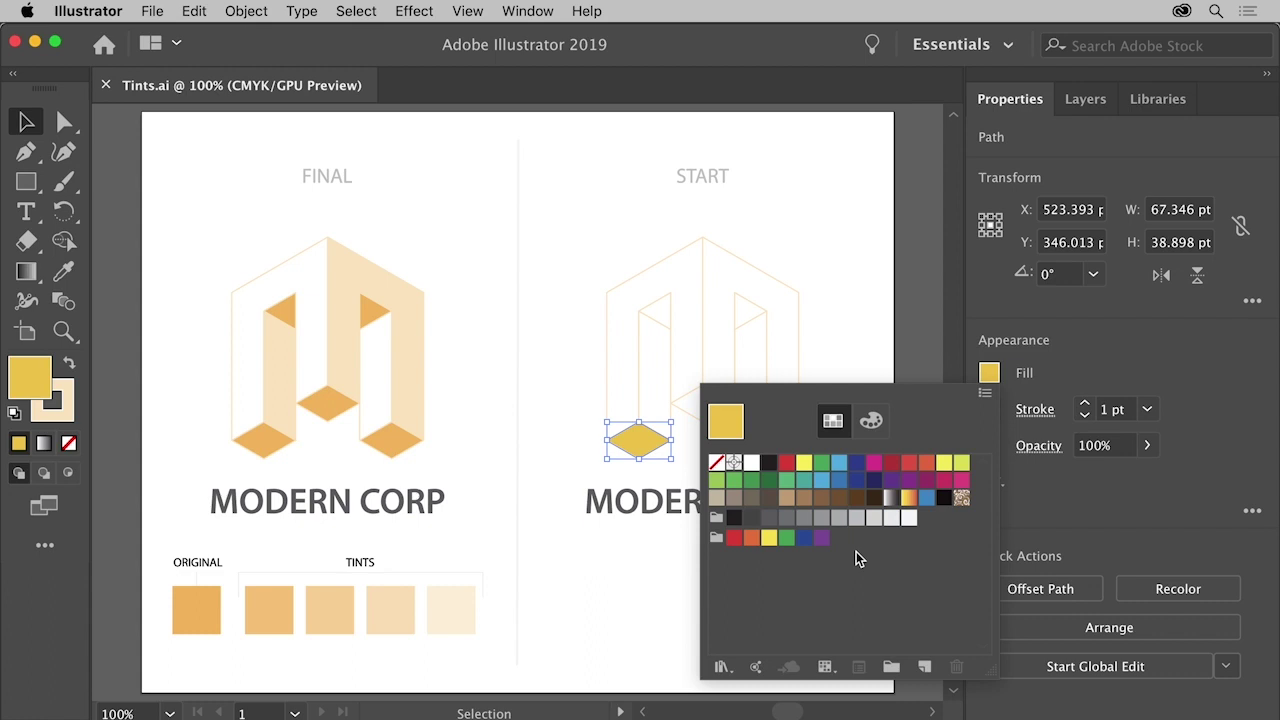
Save the diamond's yellow as a global swatch named 'Icon'.
click(925, 667)
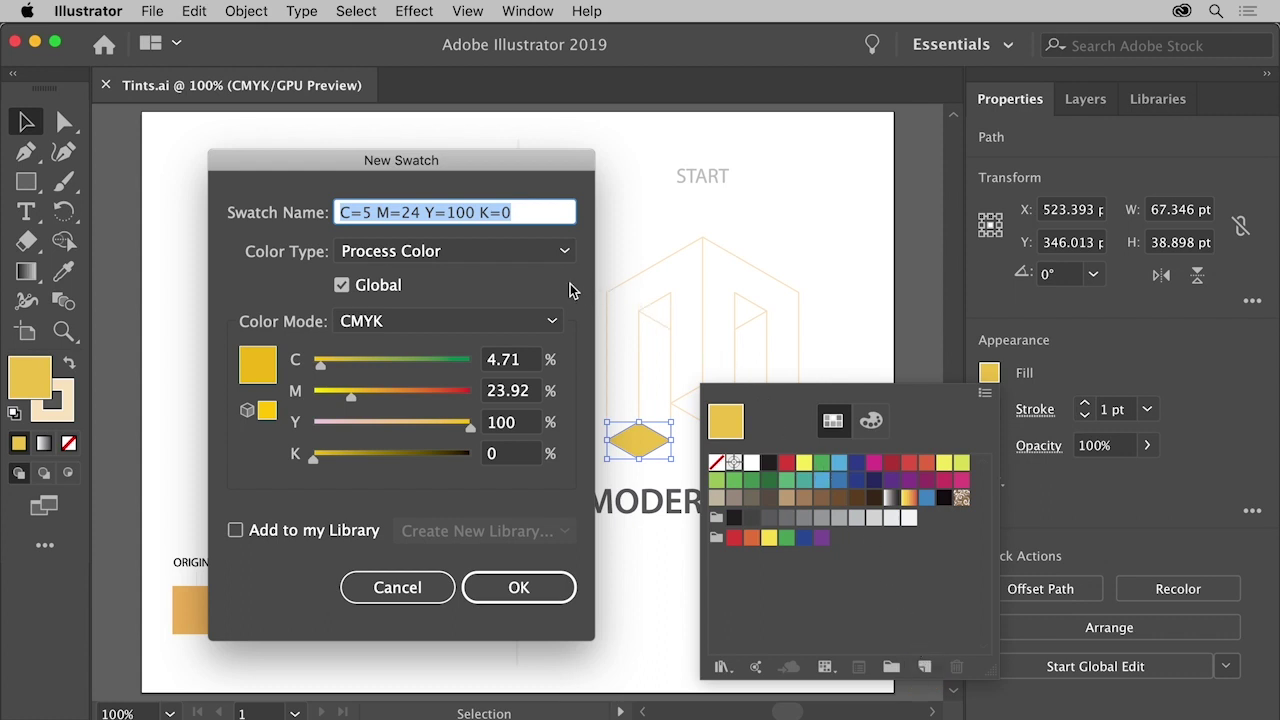
text(Icon)
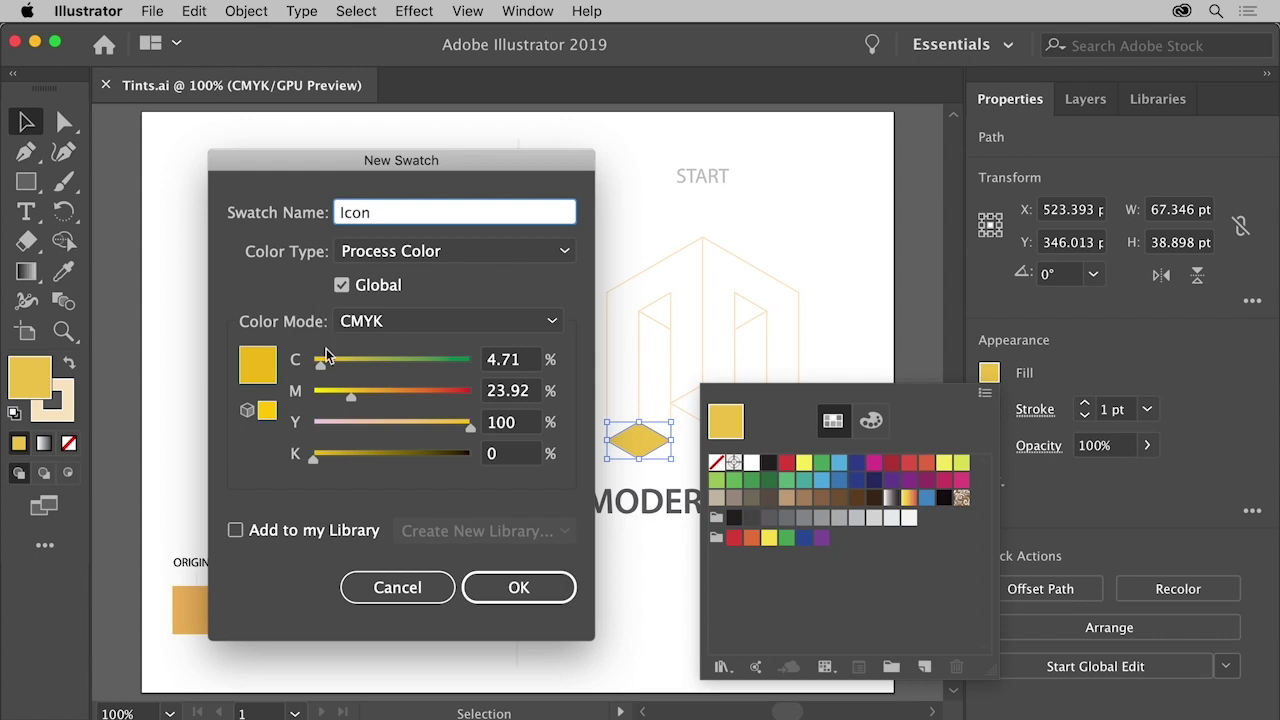
click(497, 586)
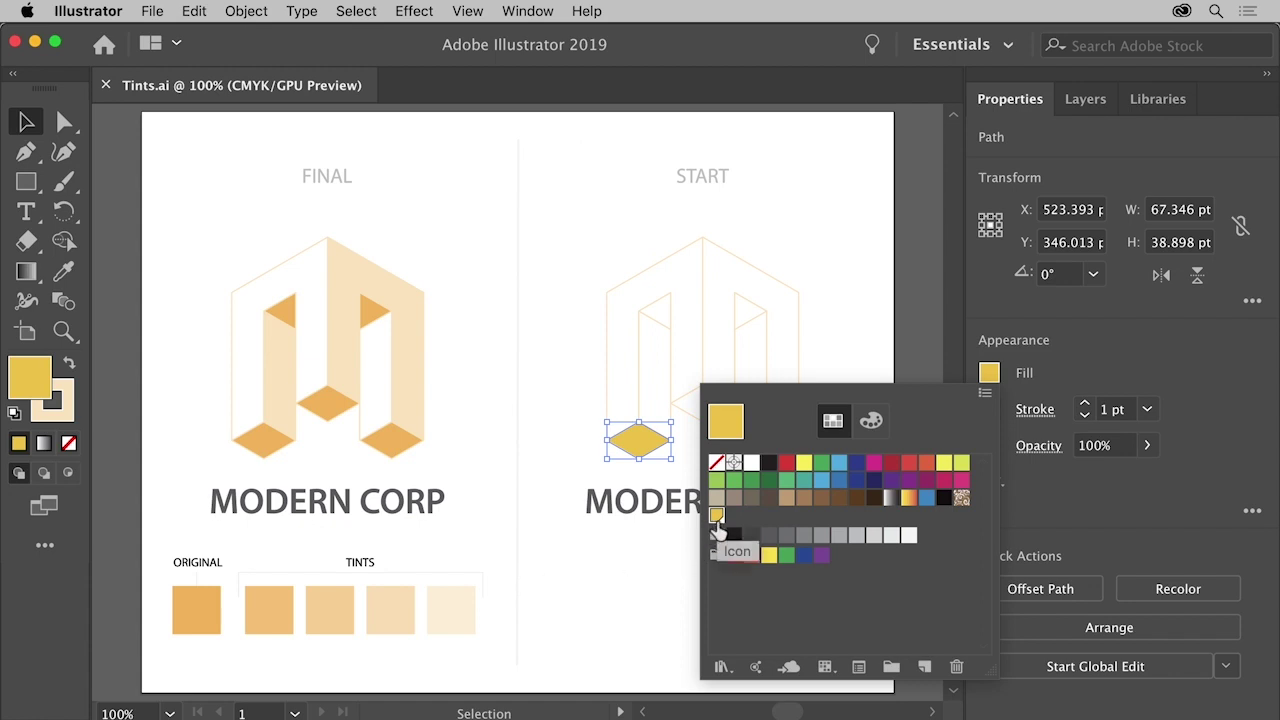
Fill the middle, bottom-right, top and top-left diamonds with the Icon swatch.
click(695, 415)
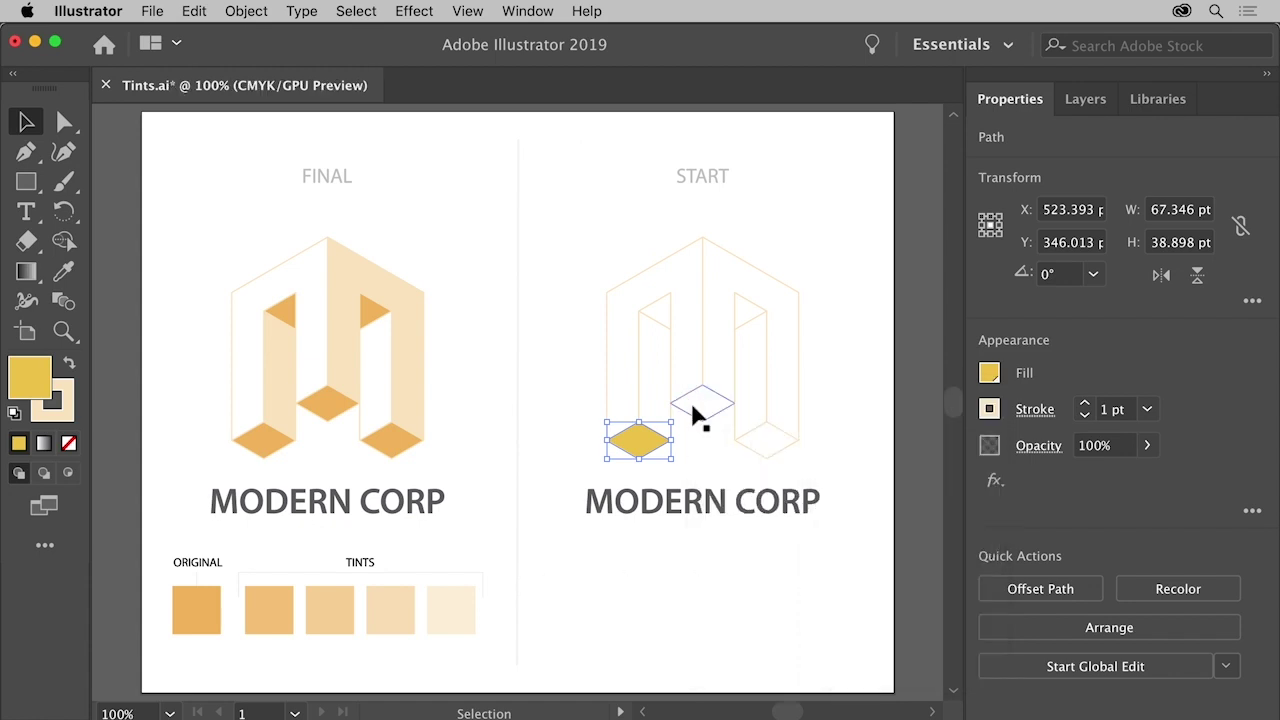
click(692, 407)
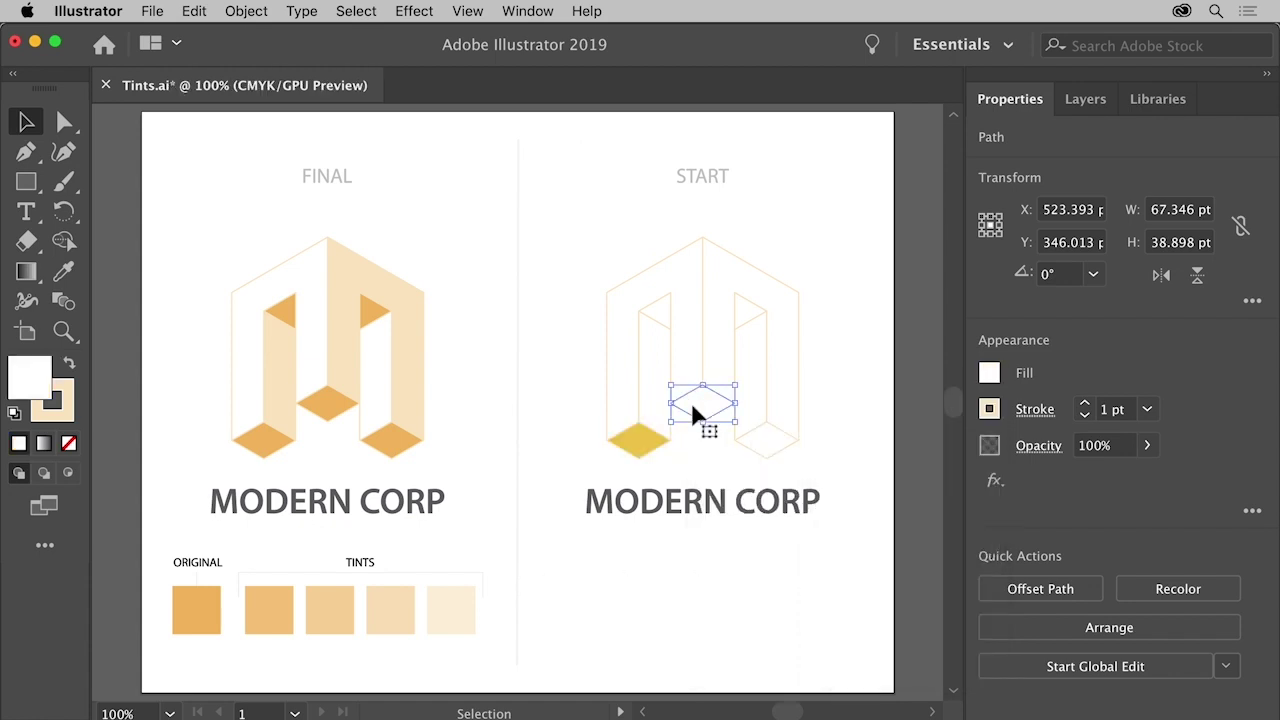
shift+click(765, 445)
shift+click(750, 318)
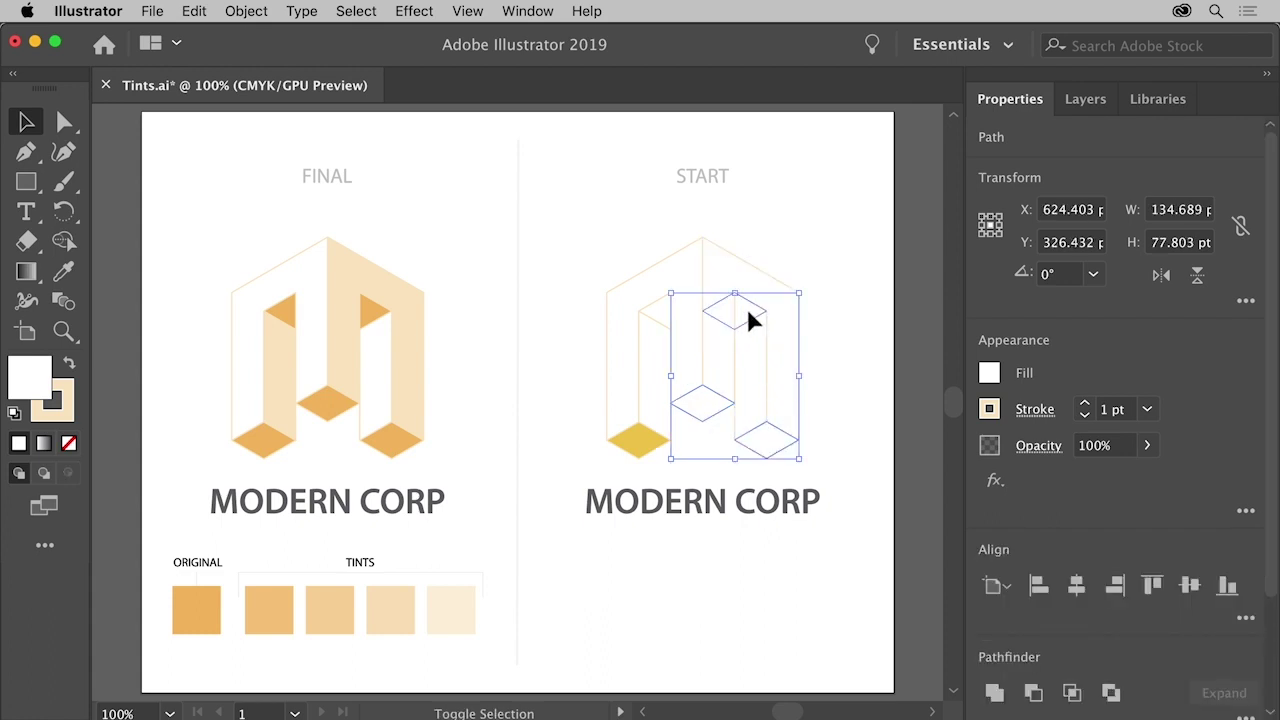
shift+click(664, 314)
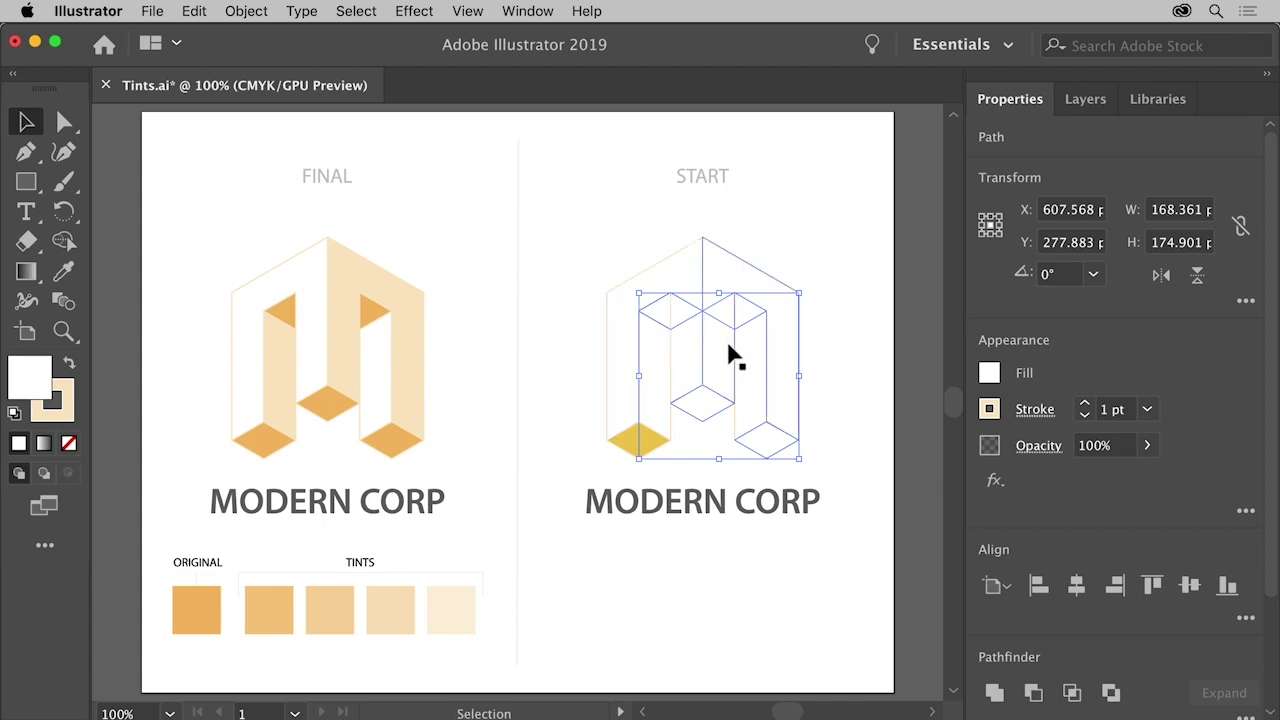
click(989, 373)
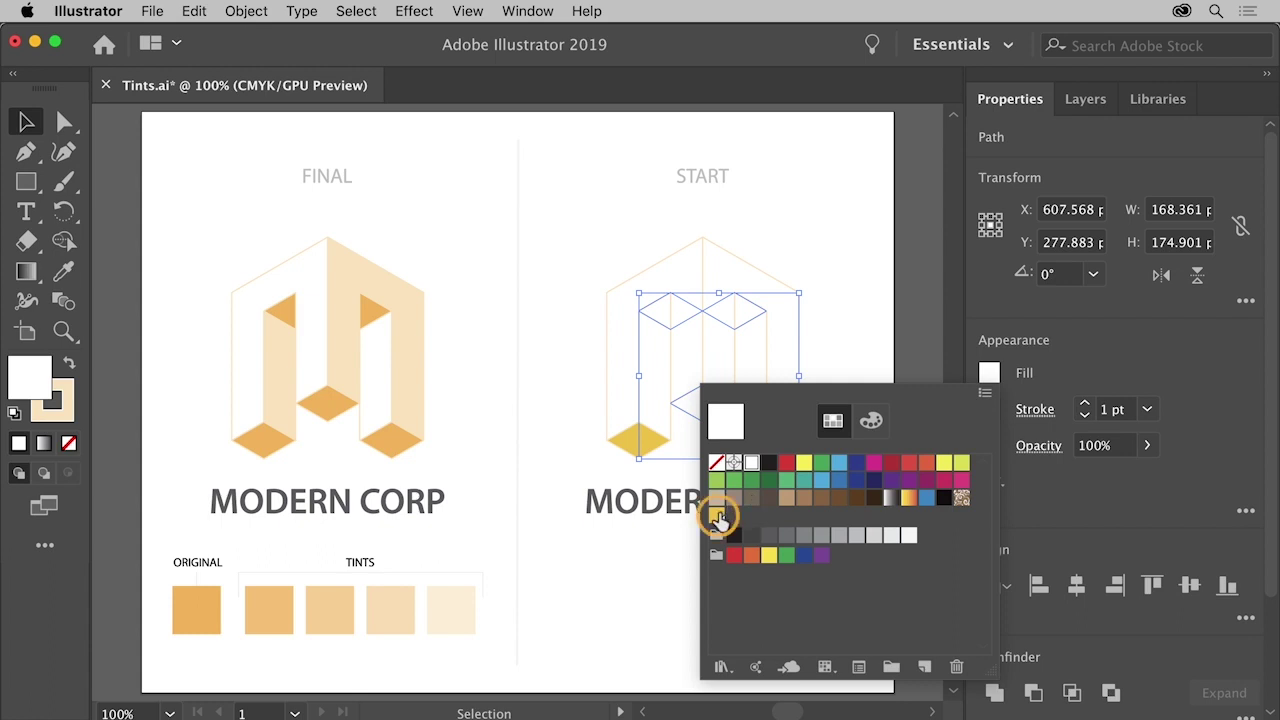
click(717, 516)
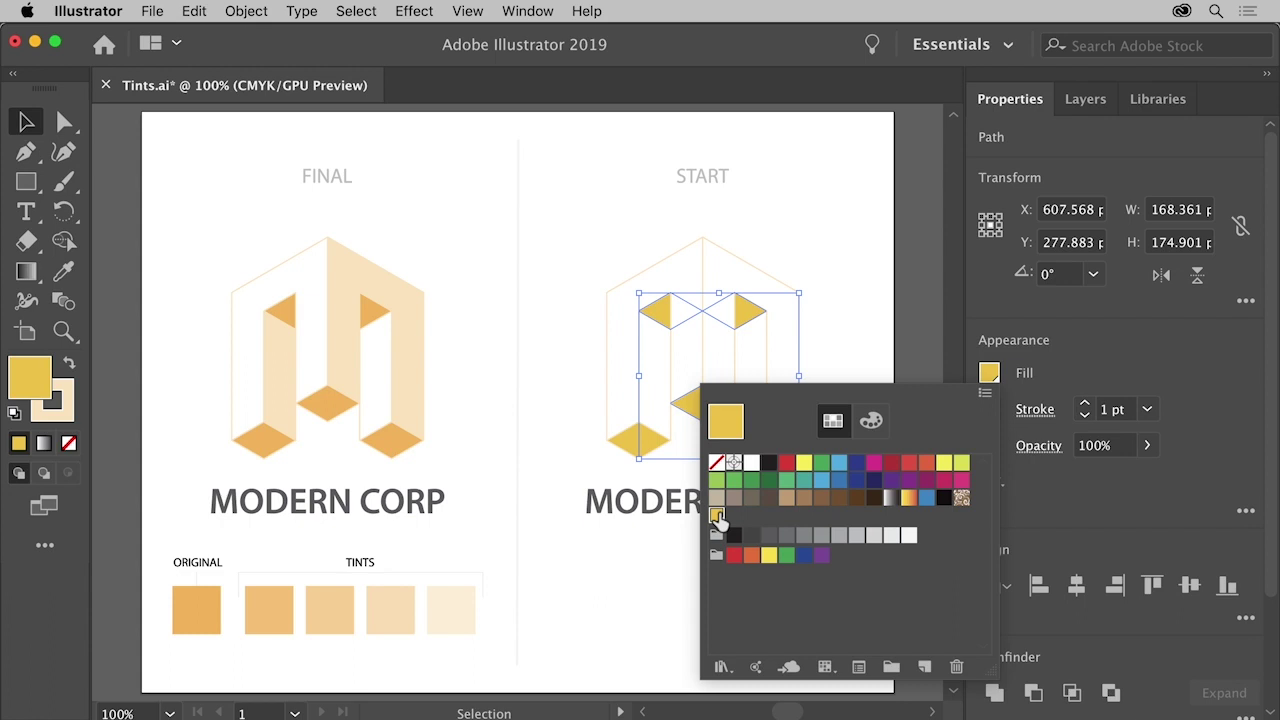
Fill the left and right upright faces of the M with a 35% tint of Icon.
click(781, 357)
click(778, 347)
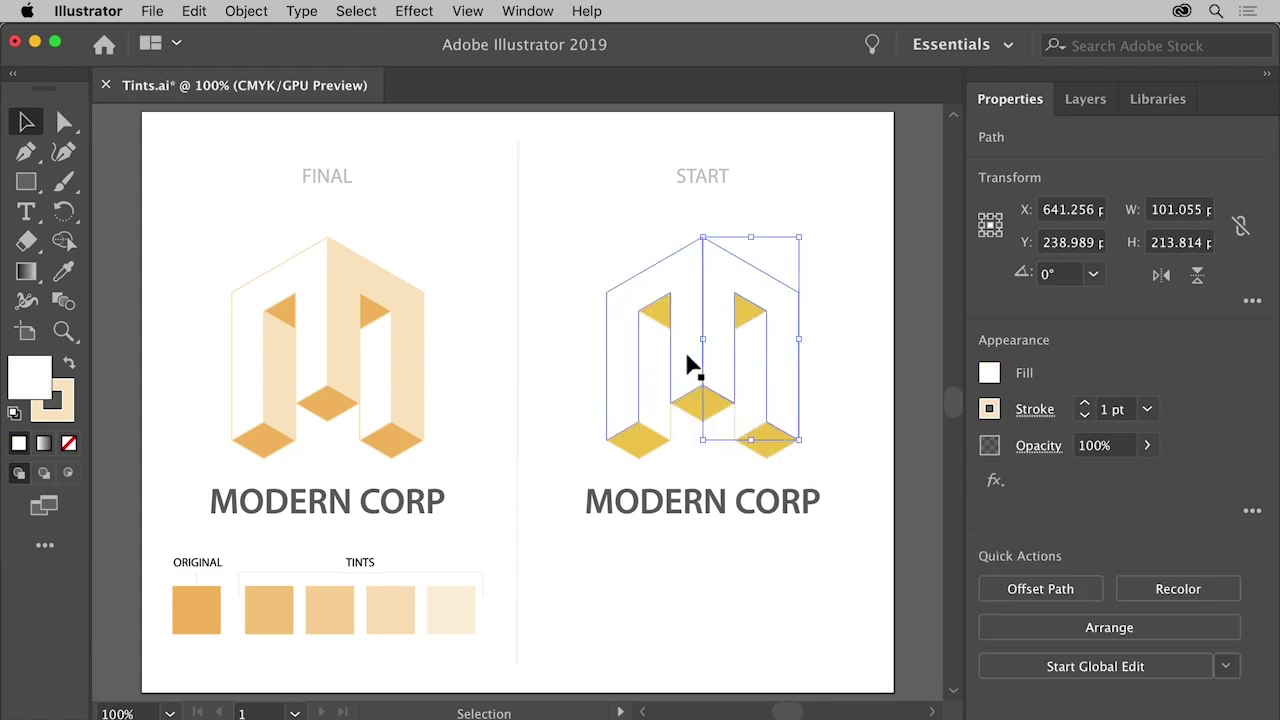
shift+click(660, 370)
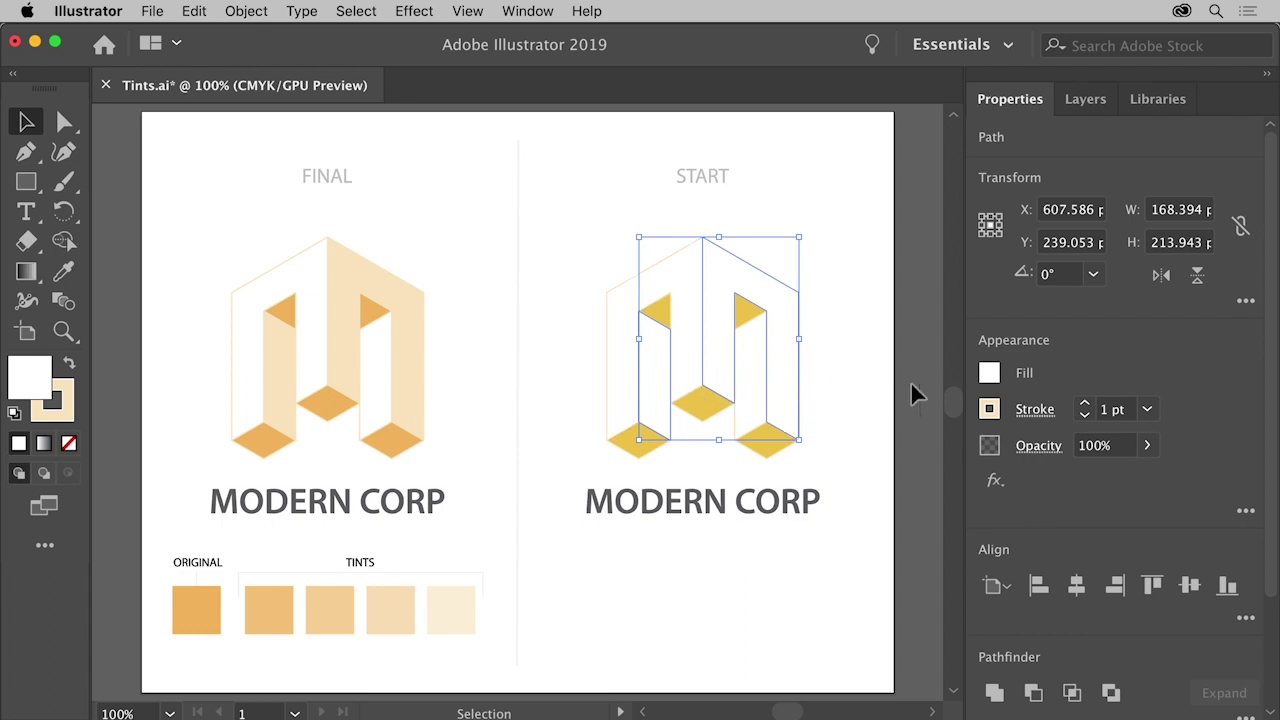
click(988, 373)
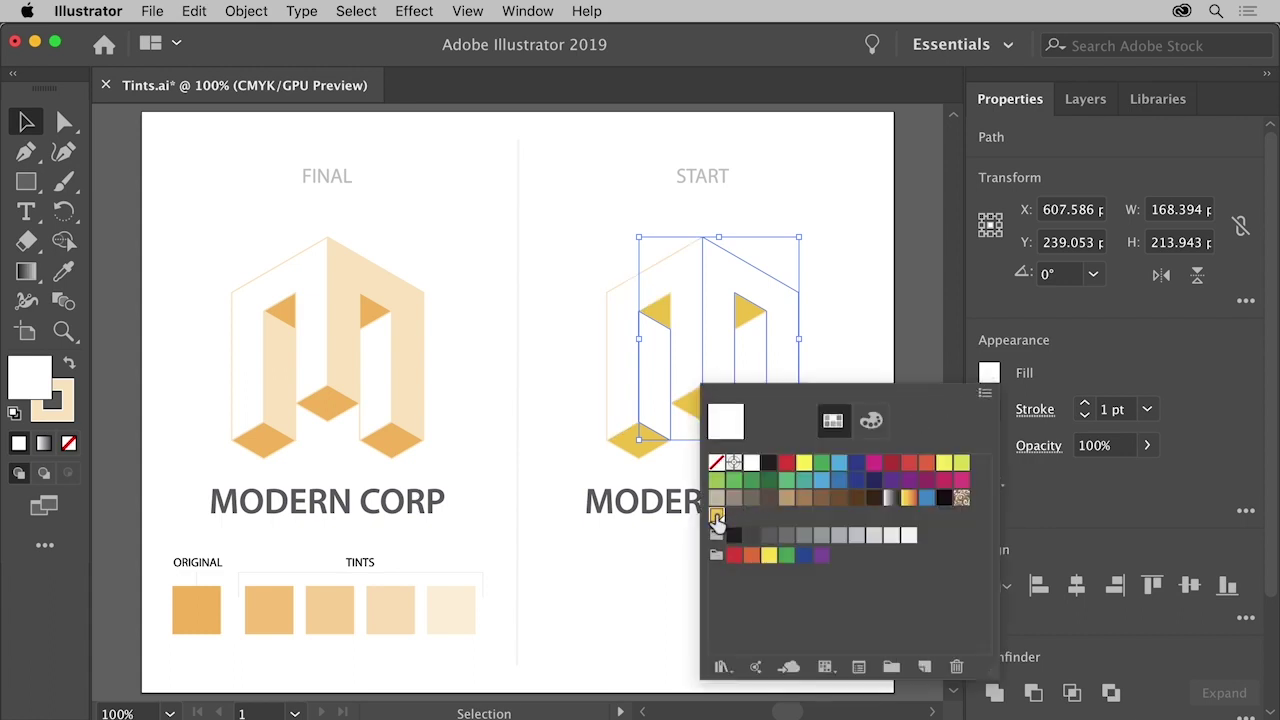
click(716, 515)
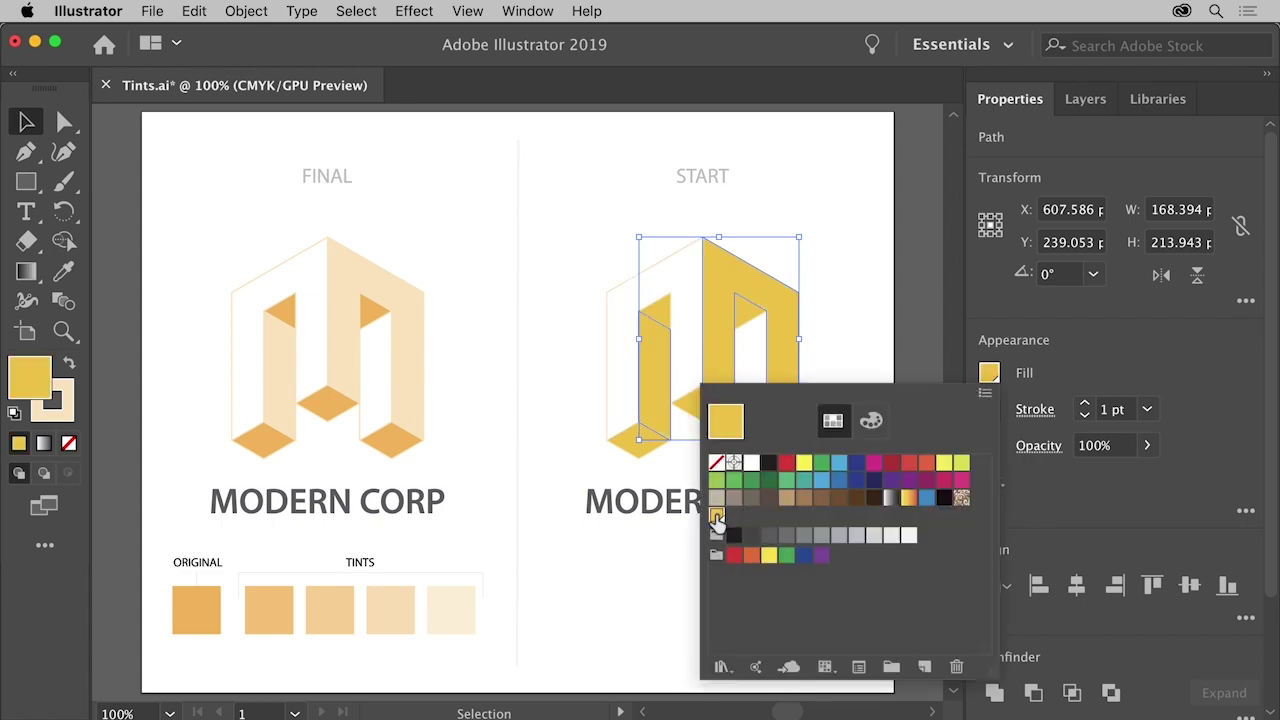
click(860, 424)
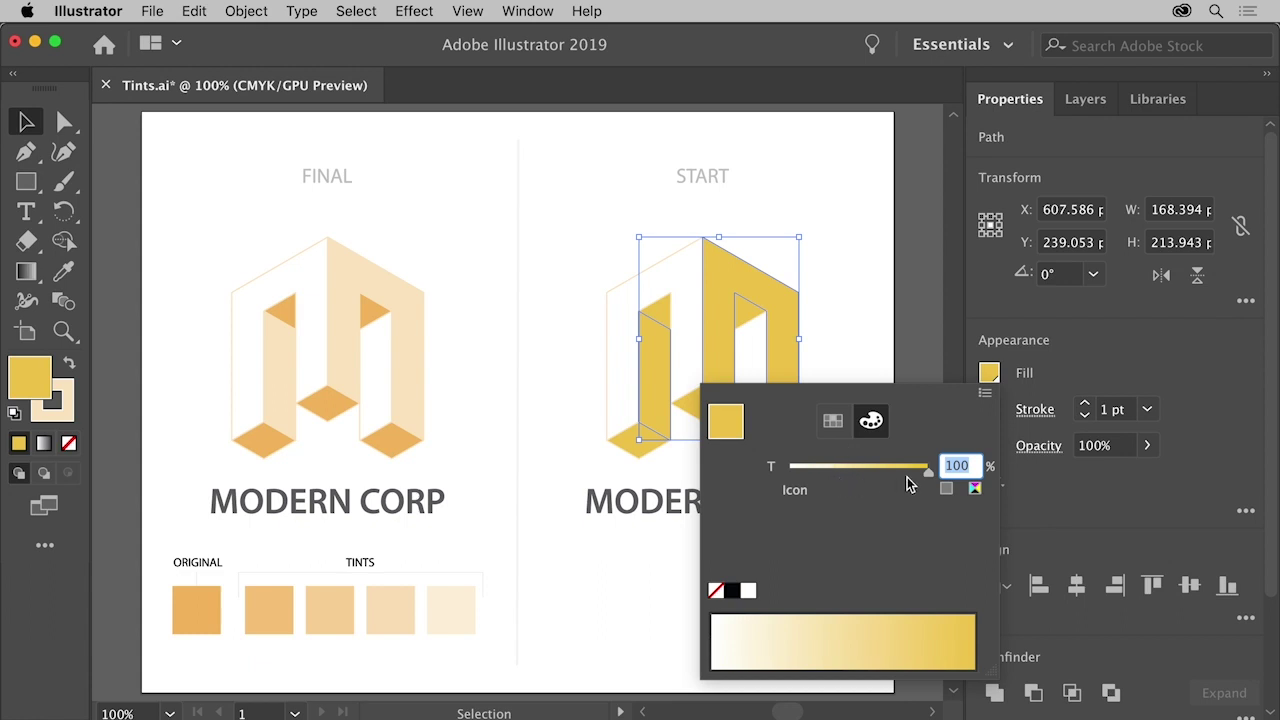
drag(926, 482, 838, 482)
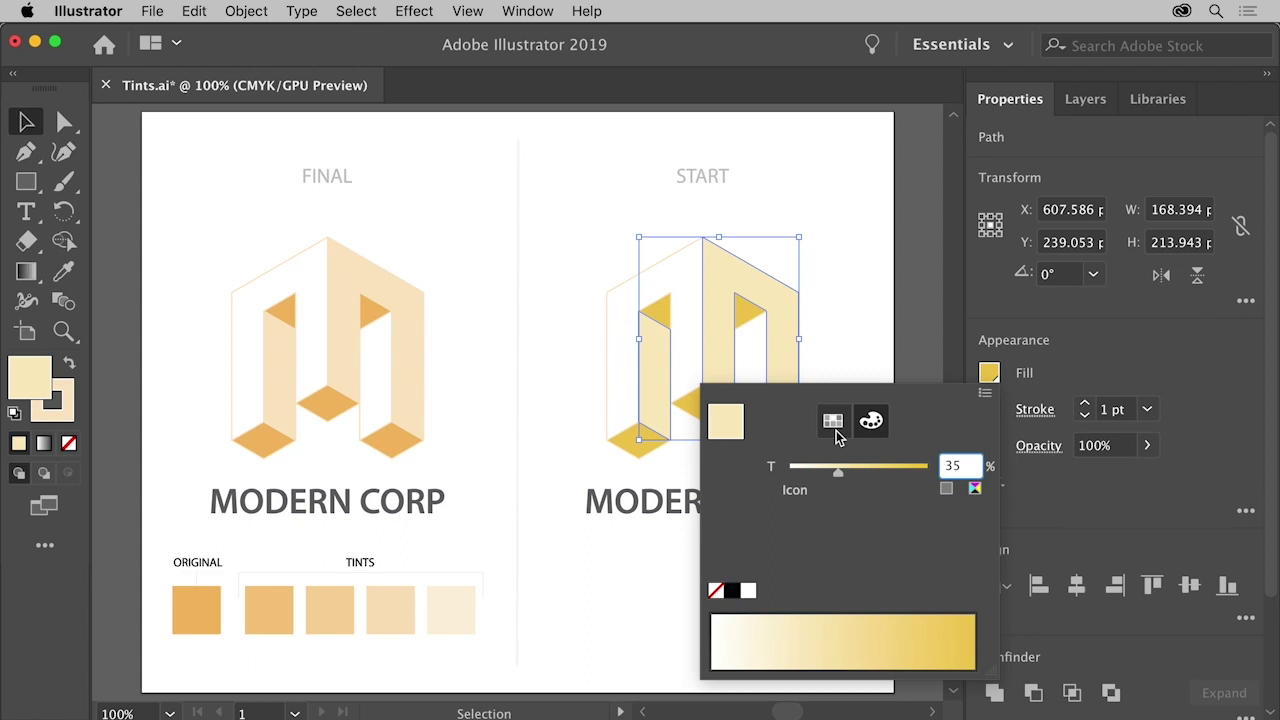
Save the 35% tint as a new 'Icon 35%' swatch beside Icon.
click(836, 430)
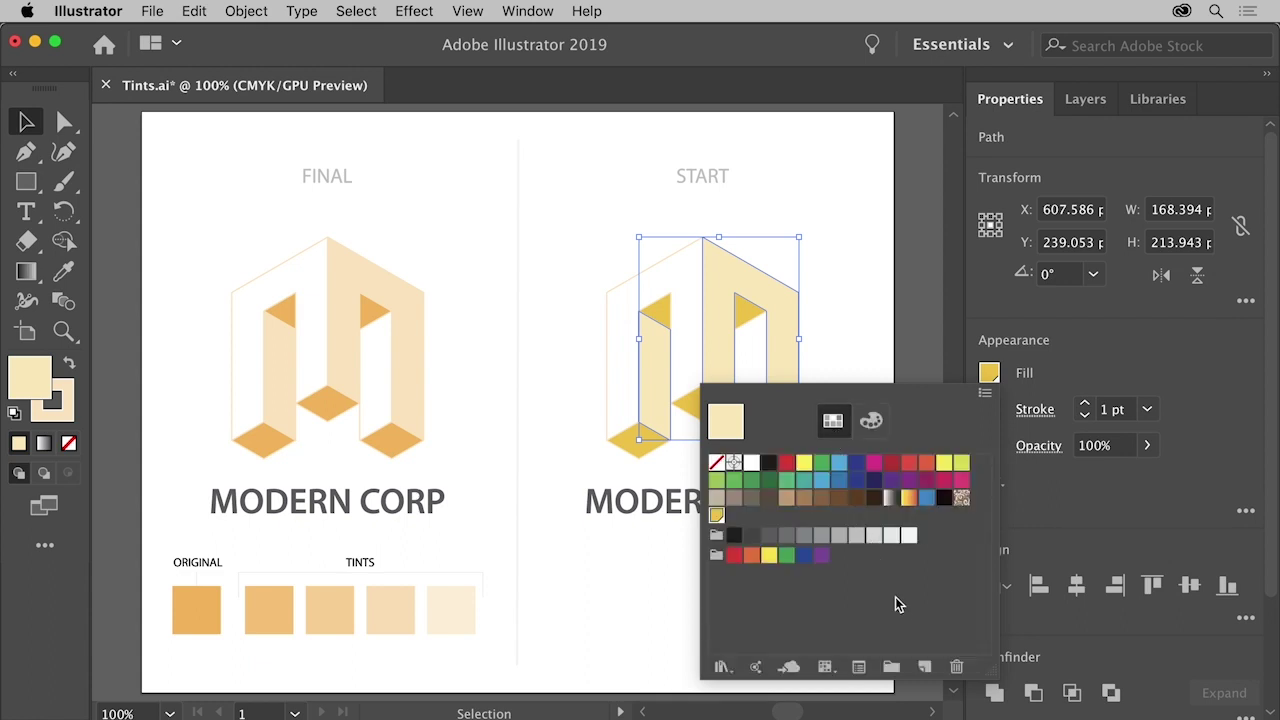
click(925, 666)
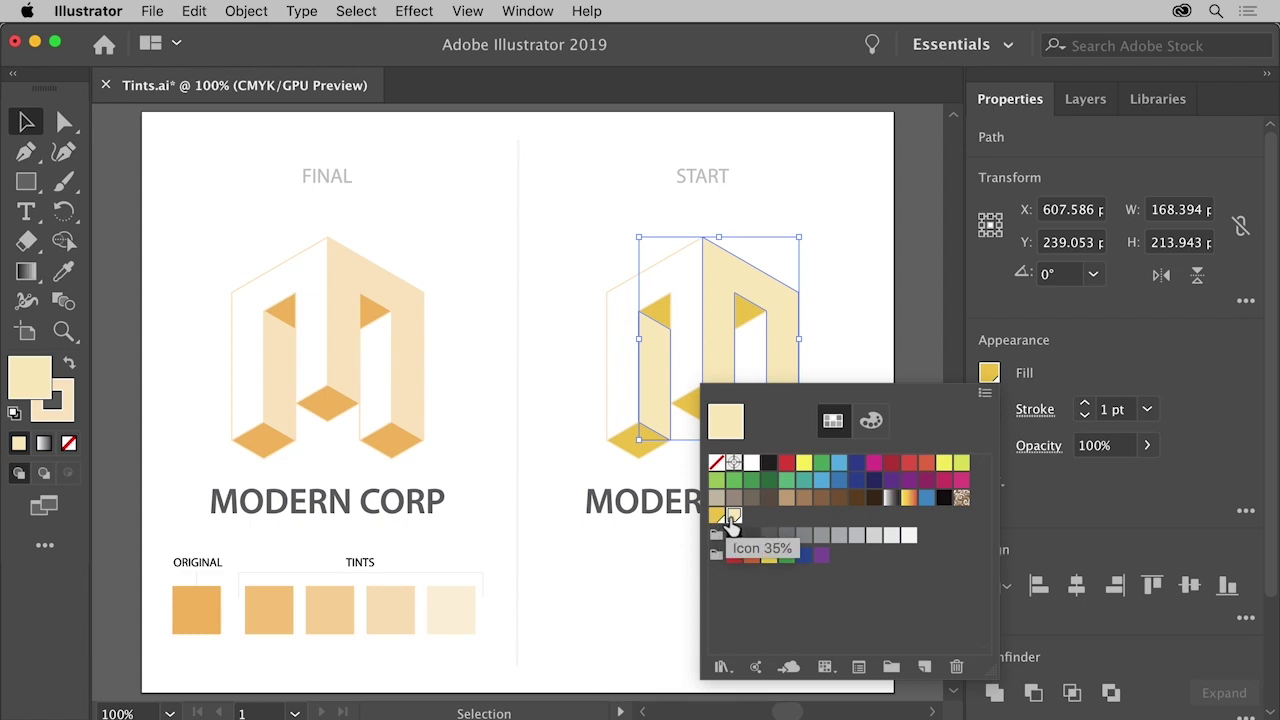
click(629, 449)
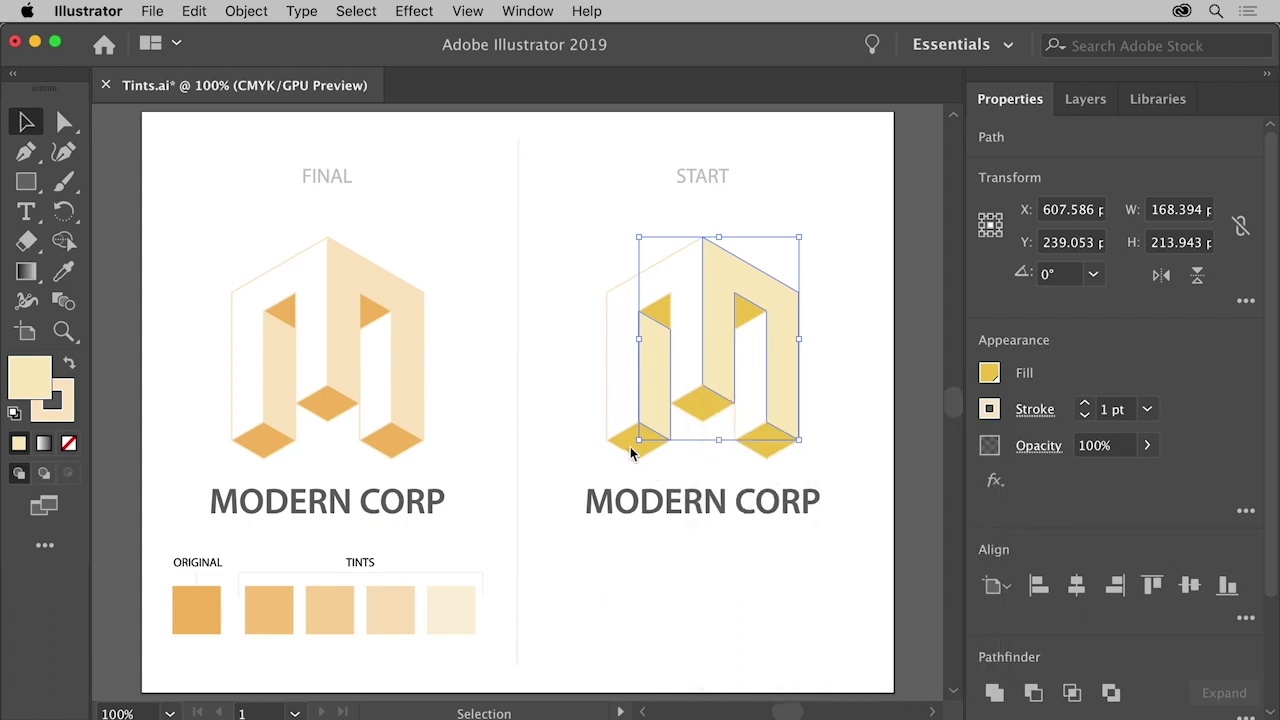
Edit the global Icon swatch to M 37 and Y 85, turning it orange.
click(625, 445)
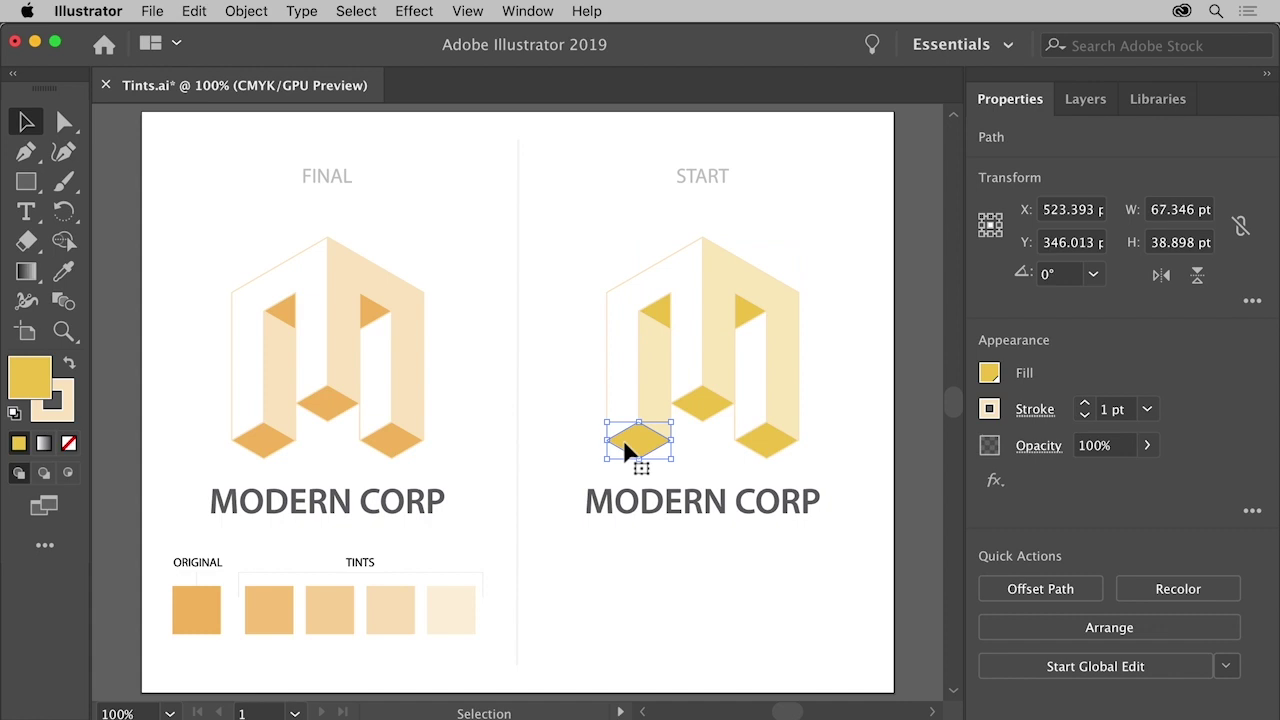
click(990, 377)
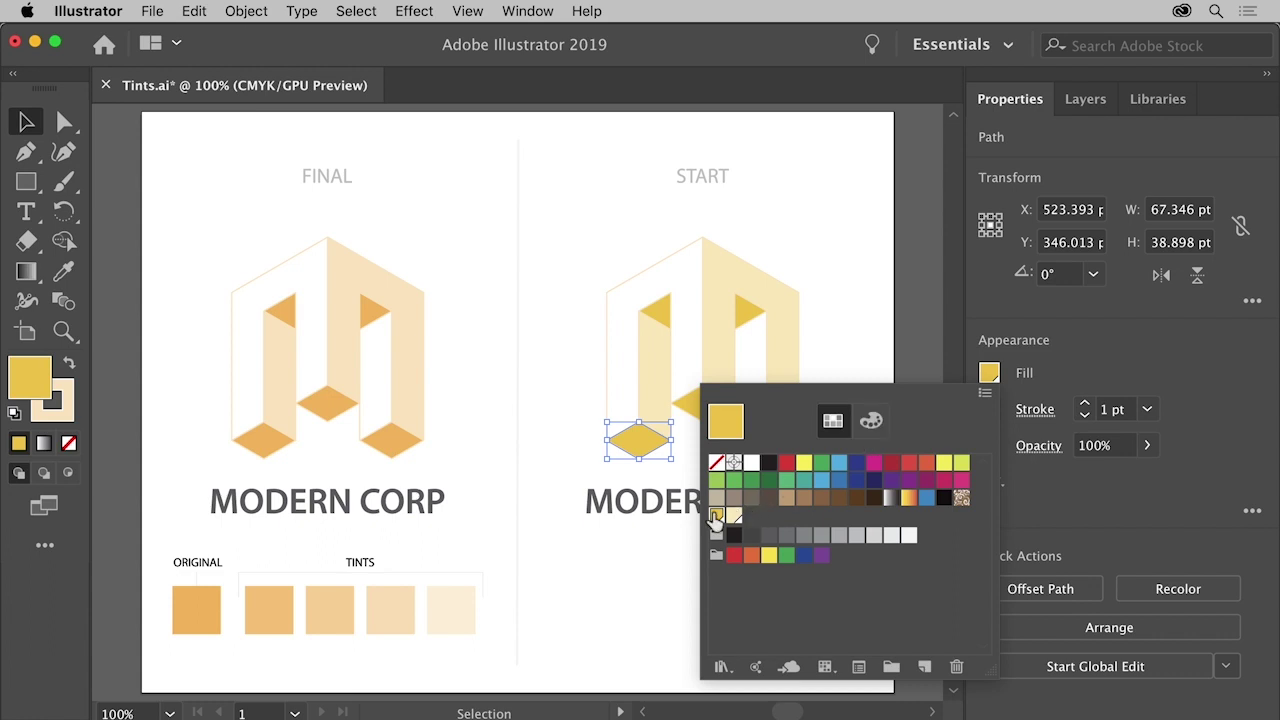
double_click(714, 515)
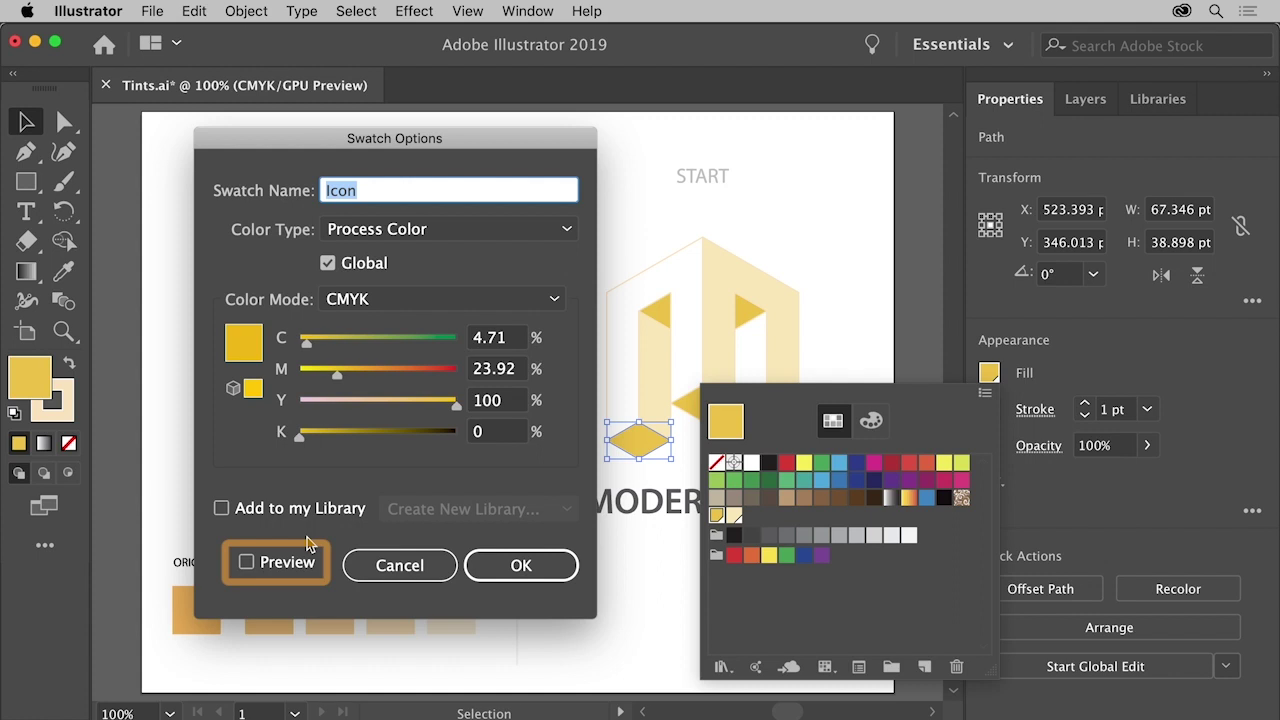
click(247, 563)
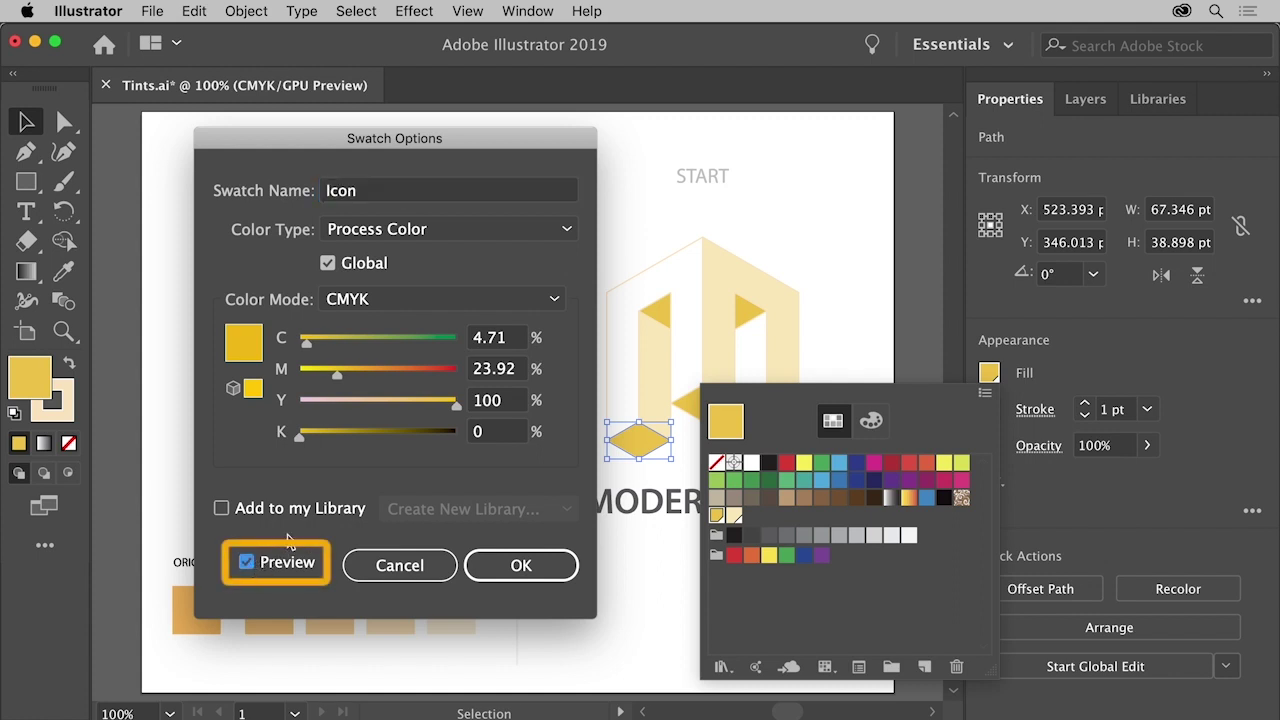
drag(340, 385, 362, 385)
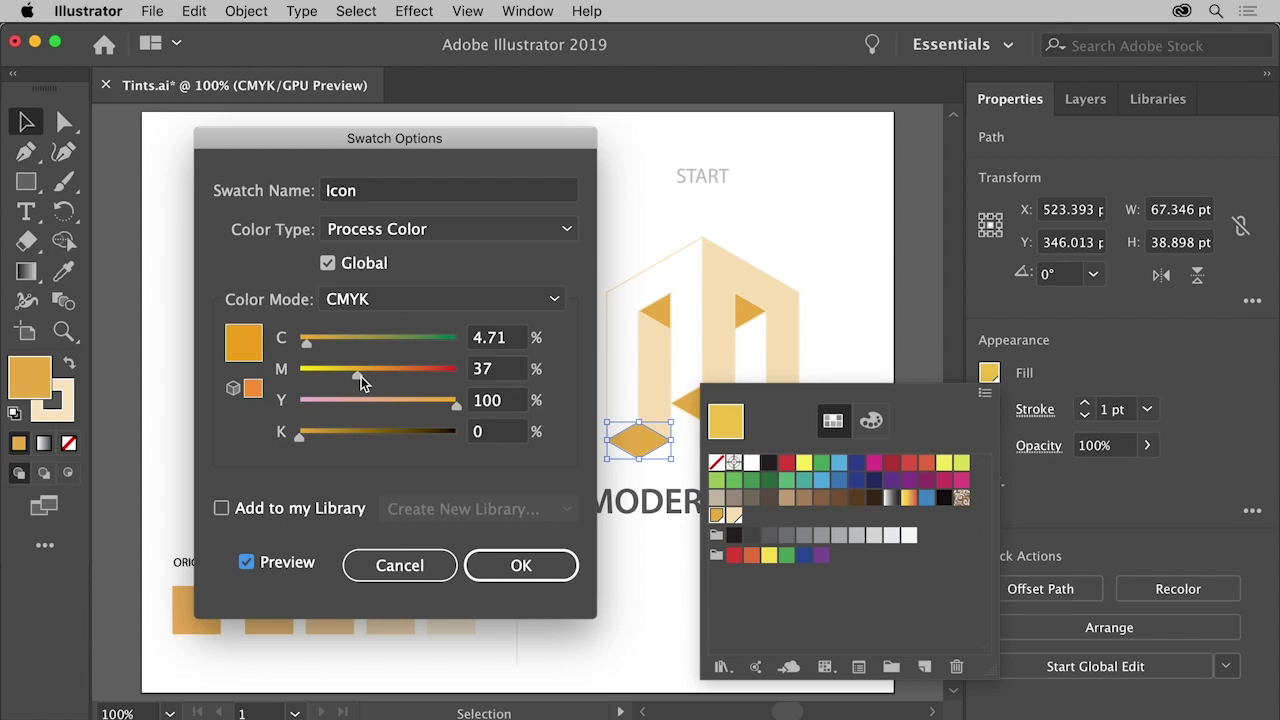
drag(453, 412, 432, 413)
click(494, 563)
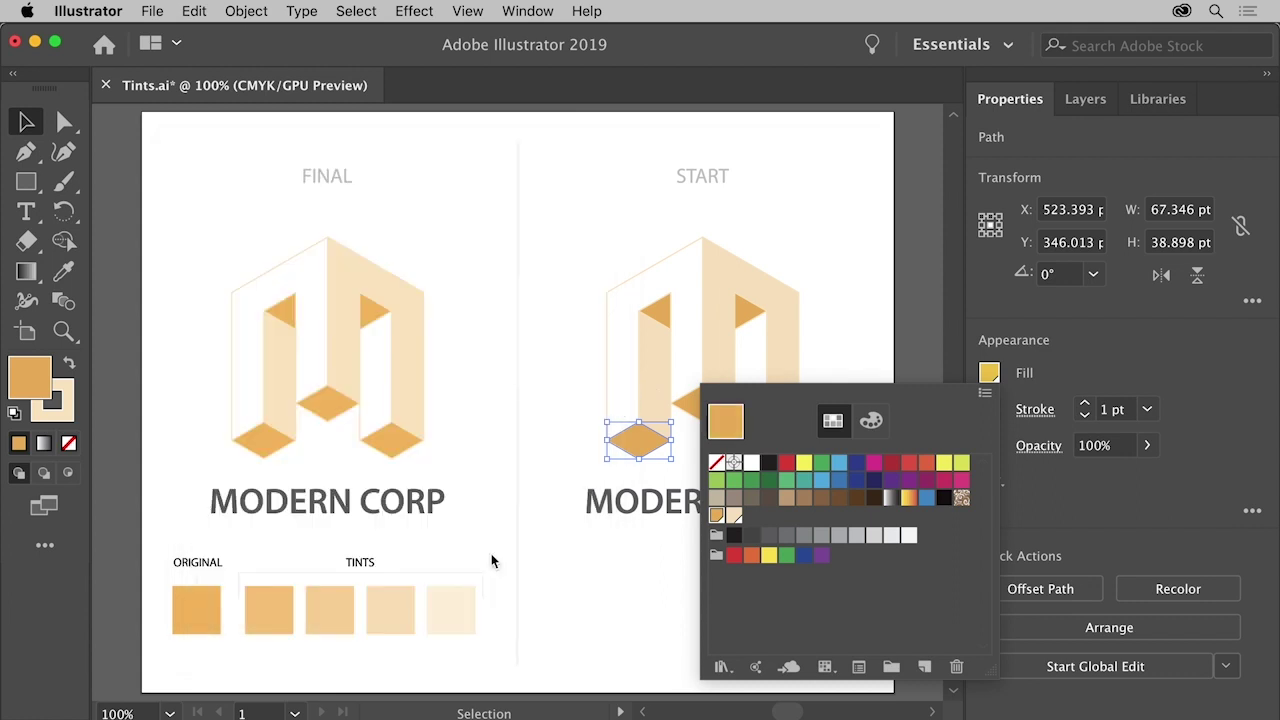
Dismiss the swatch list and deselect to view the finished orange logo.
click(548, 470)
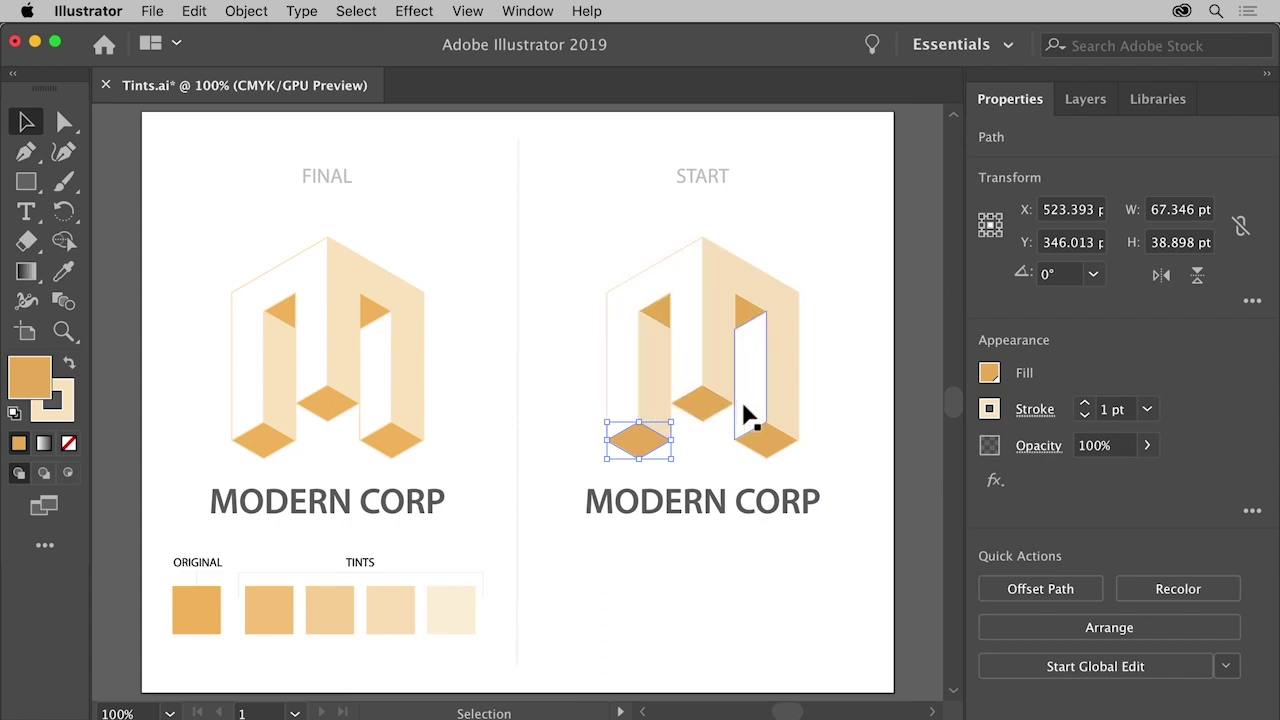
click(844, 403)
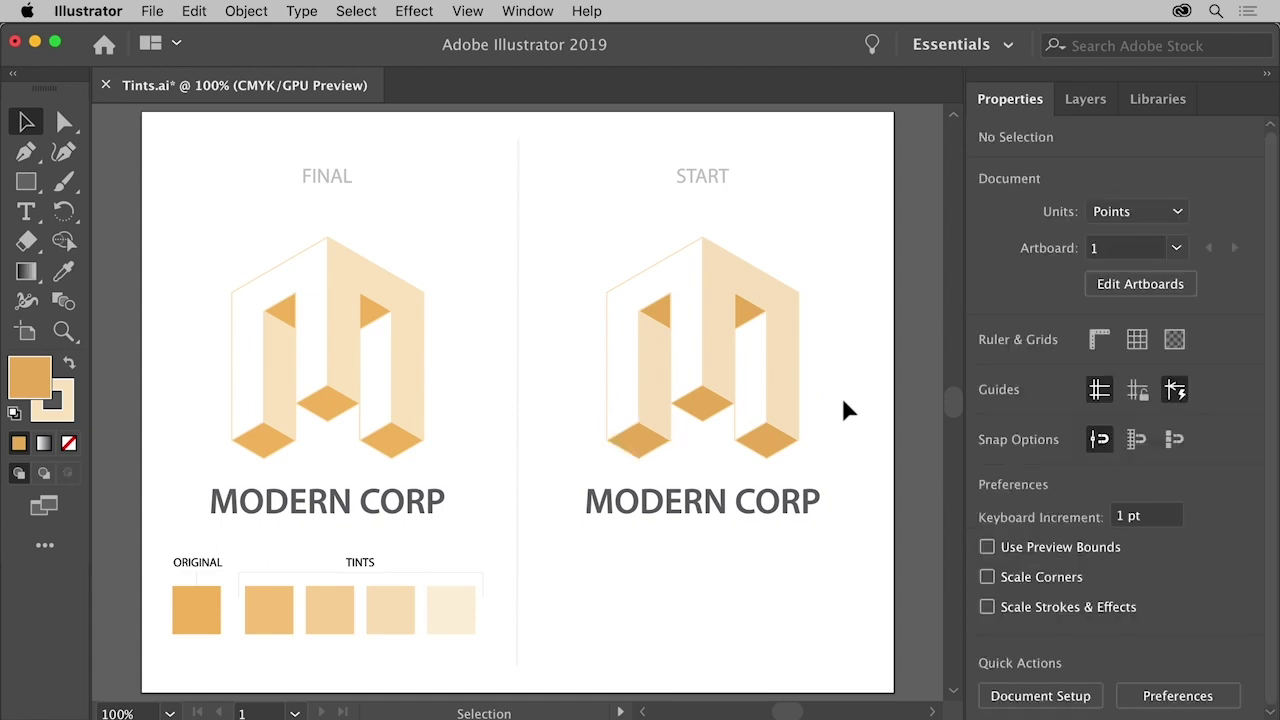